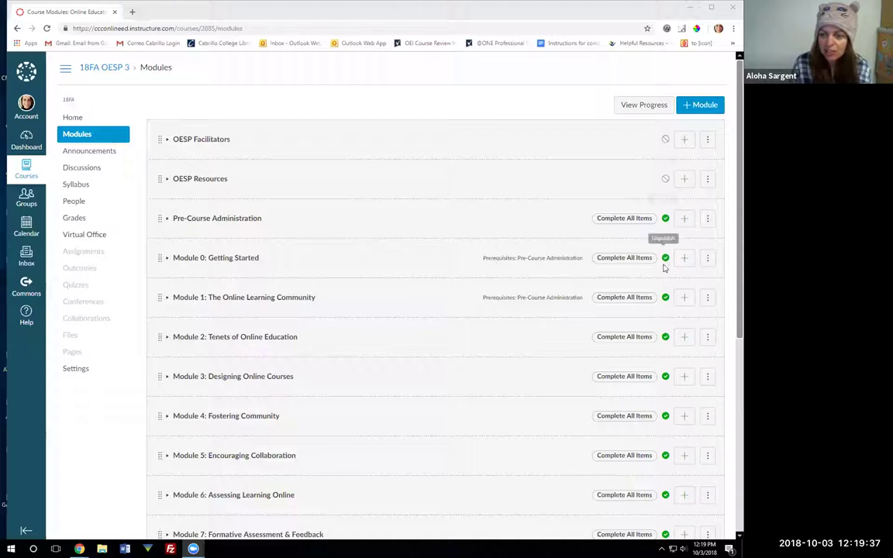
- Examine the completion requirement labels on Pre-Course Administration and Module 0, and Module 0's prerequisite label
left_click(665, 218)
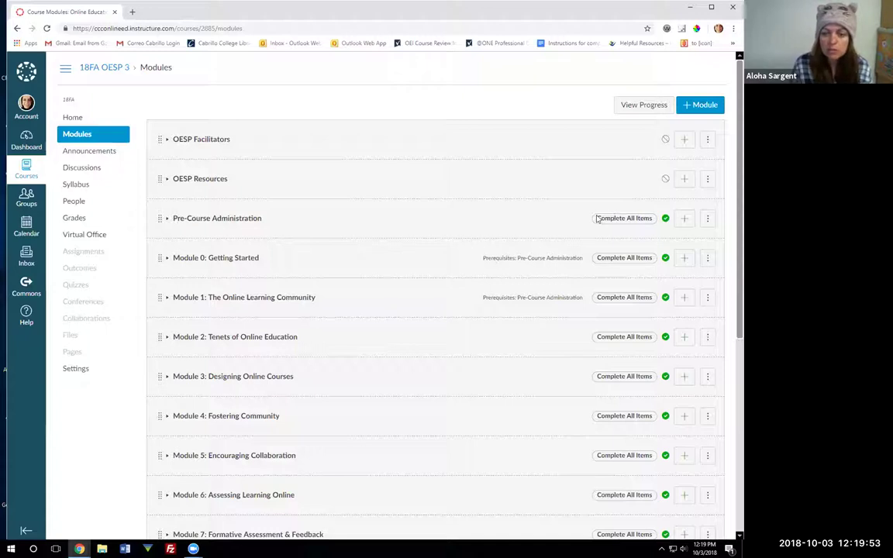
left_click_drag(598, 219, 655, 222)
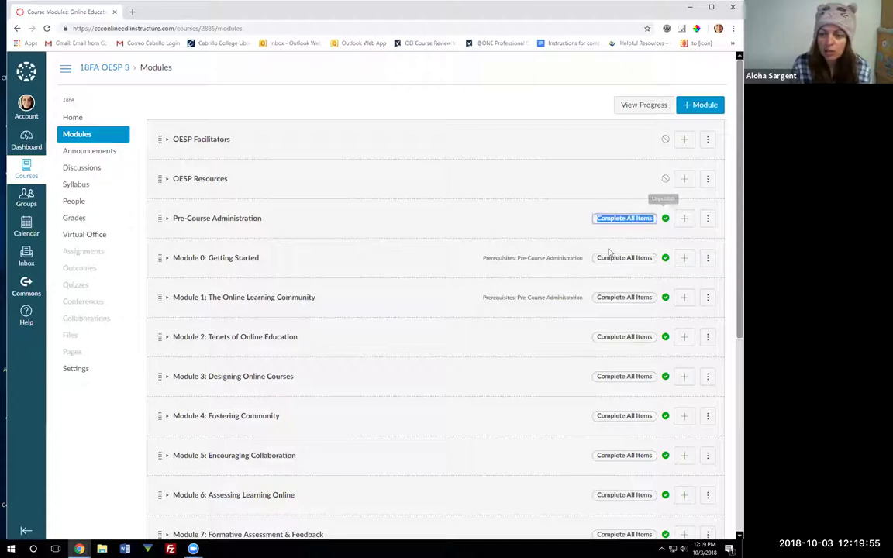
left_click_drag(598, 257, 661, 257)
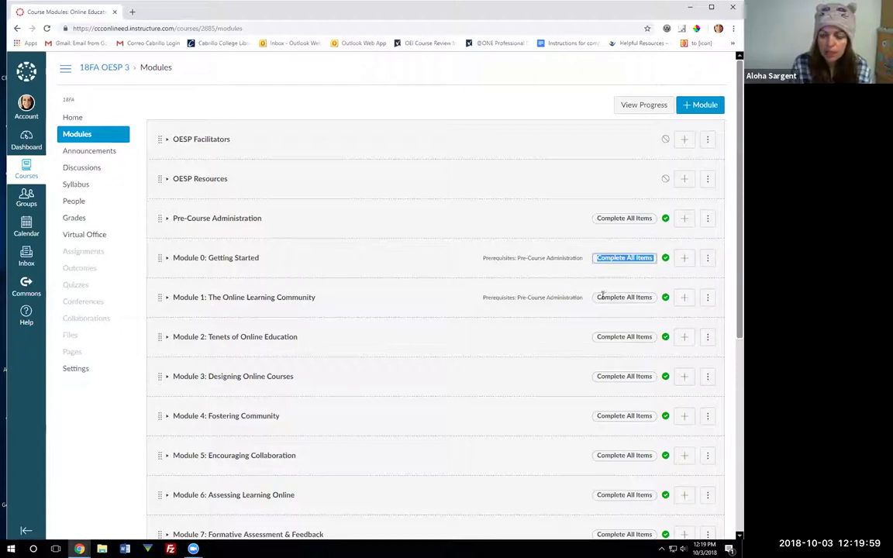
left_click(401, 109)
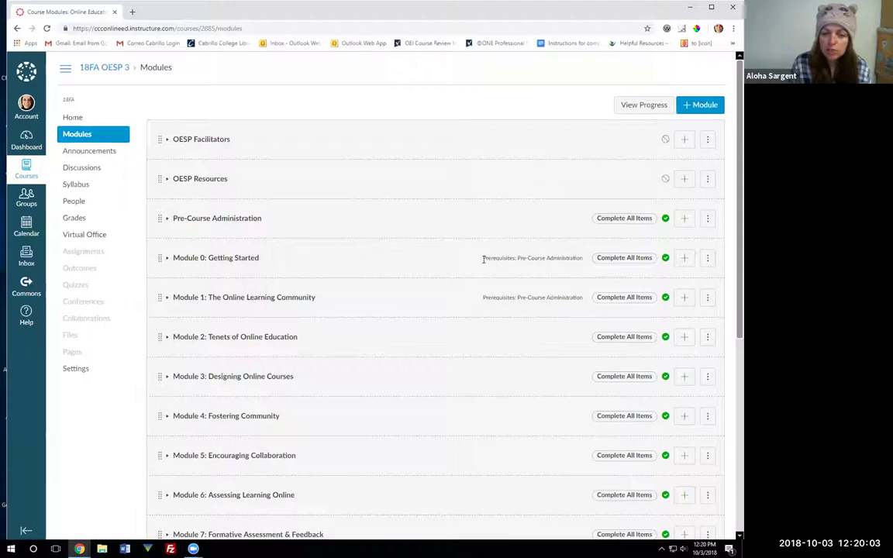
left_click_drag(483, 258, 586, 260)
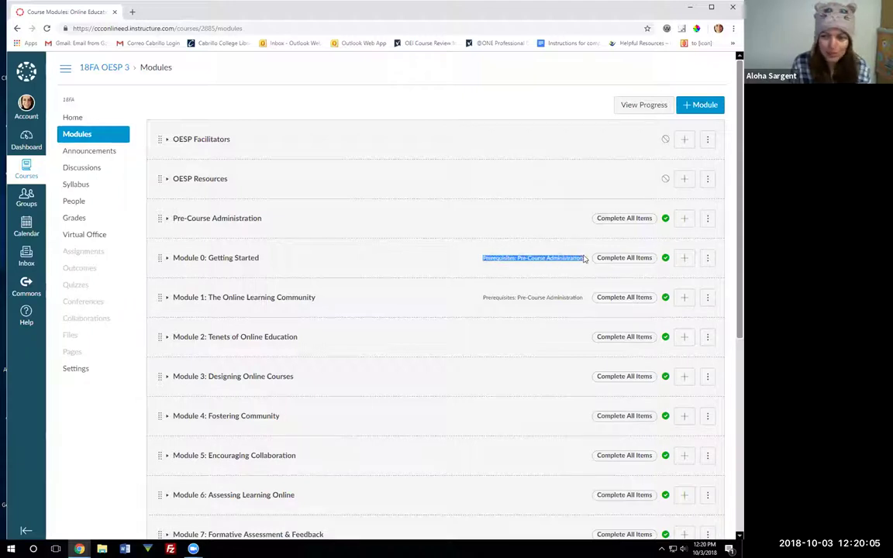
left_click(481, 86)
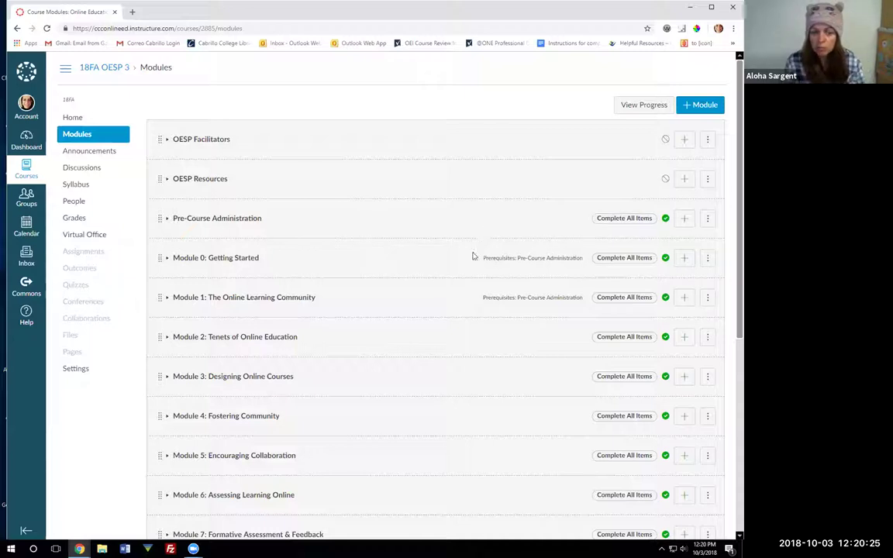
- Expand Module 0: Getting Started and open its module settings to review the prerequisites and requirements
left_click(248, 261)
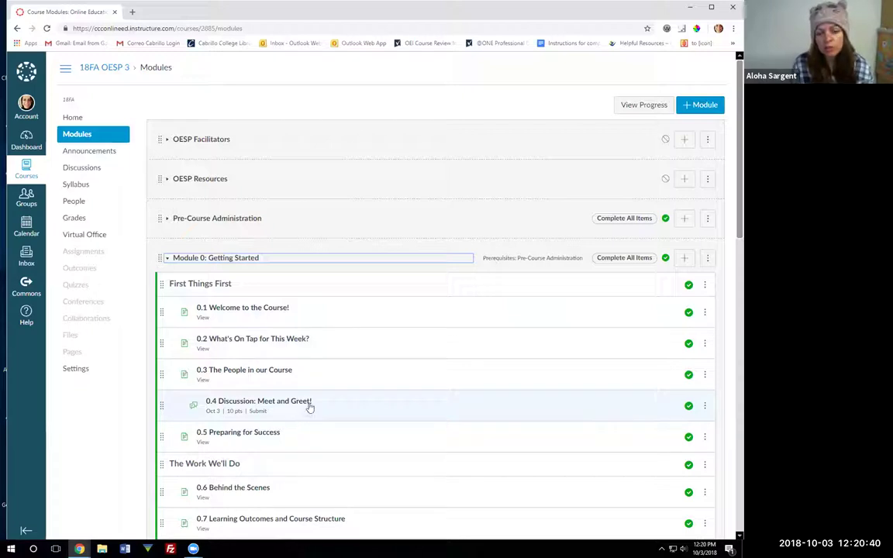
scroll(335, 354, "down", 1)
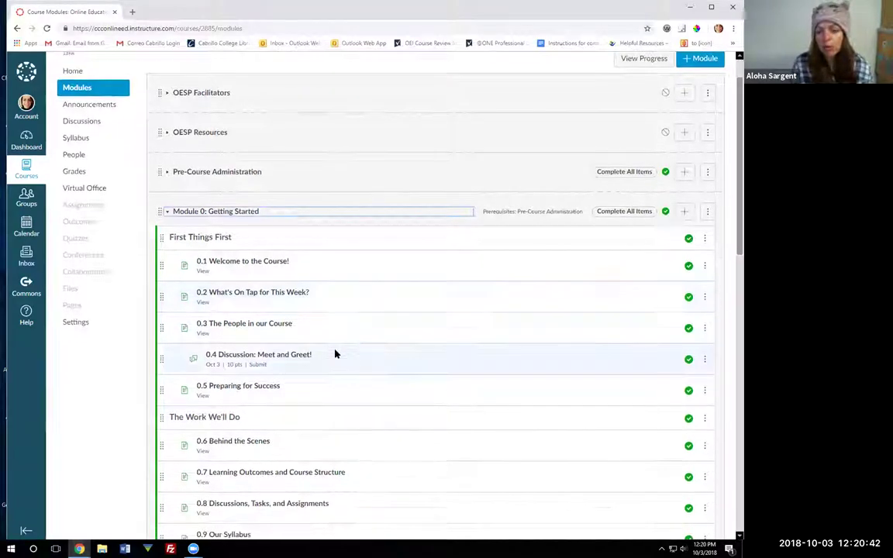
left_click(709, 213)
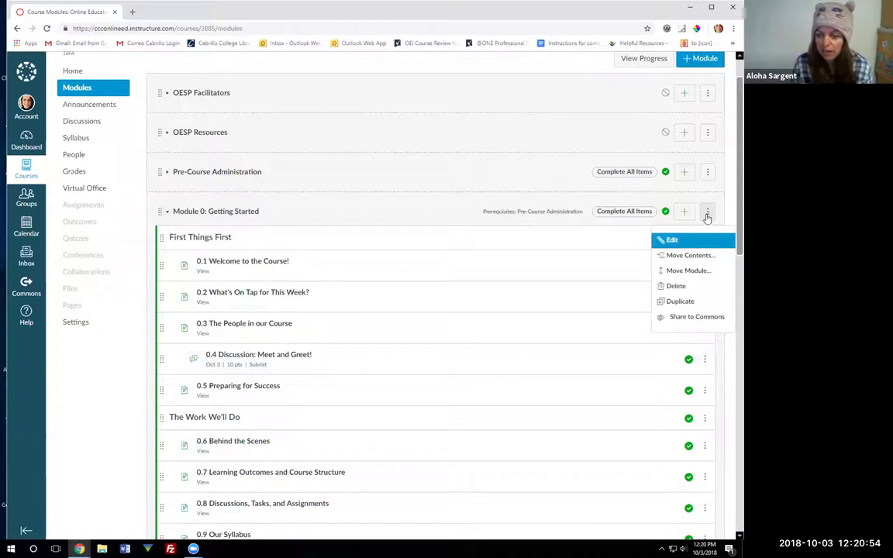
left_click(672, 241)
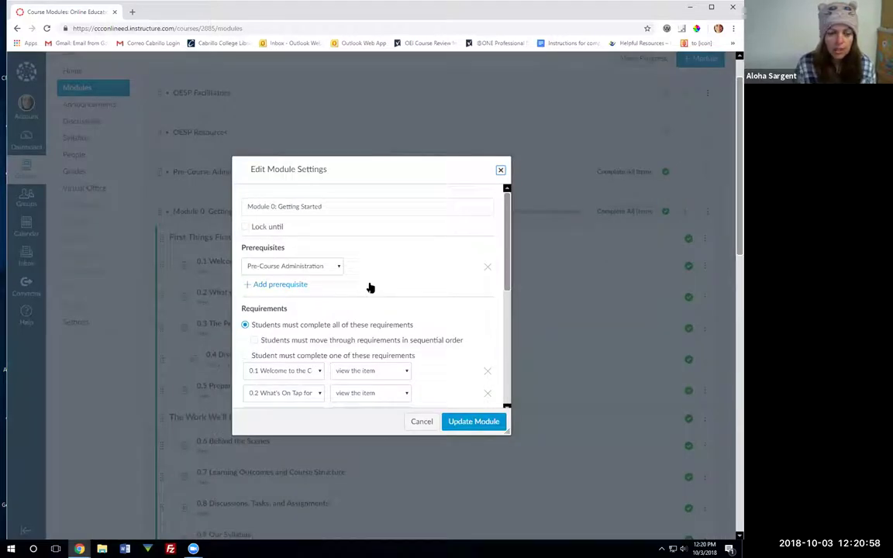
left_click_drag(509, 216, 513, 272)
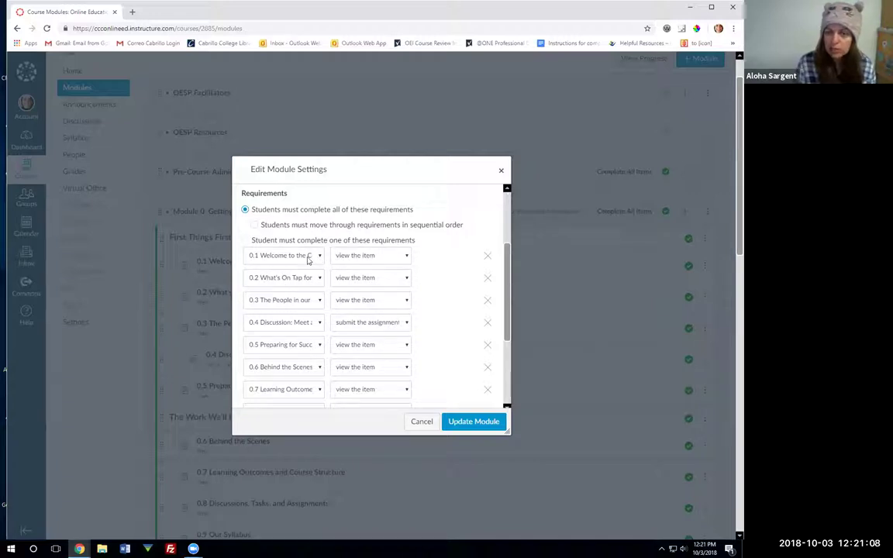
- Inspect the requirement type options for 0.1 Welcome to the Course! and 0.4 Discussion: Meet and Greet!, and close the settings without saving
left_click(345, 256)
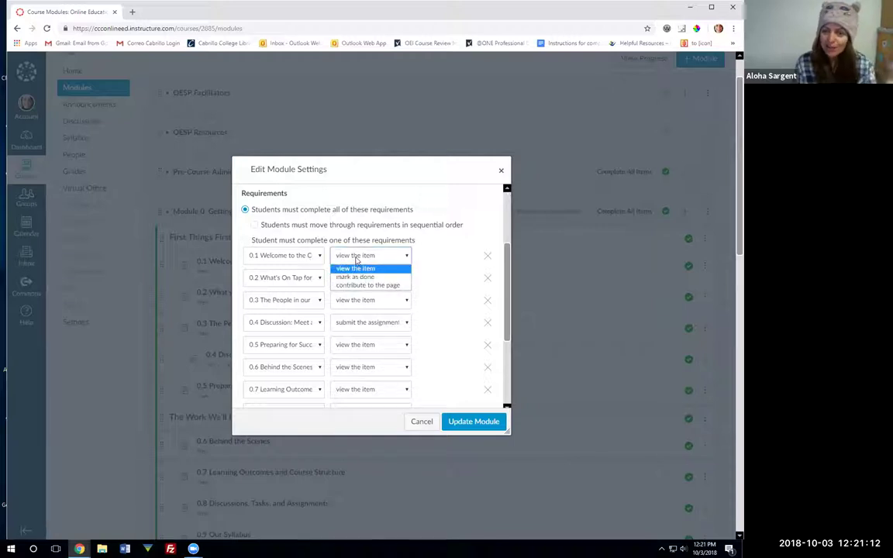
left_click(356, 259)
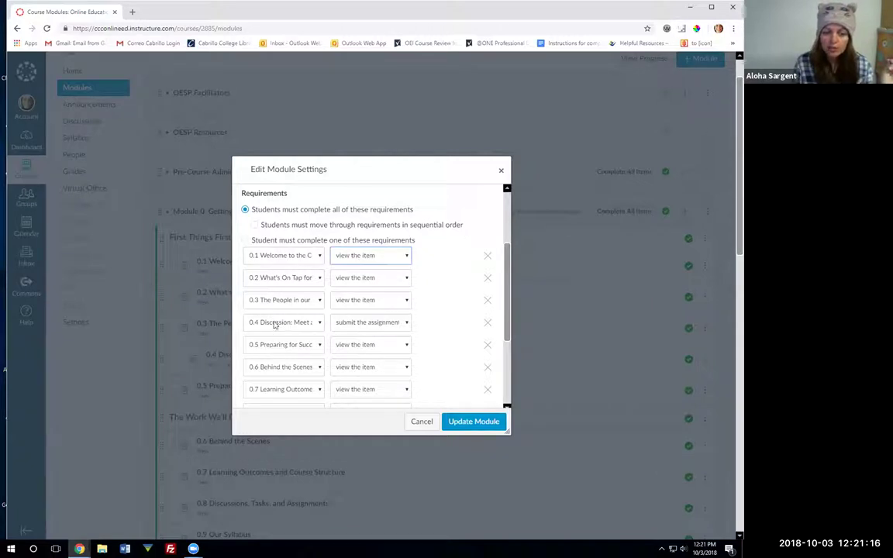
left_click(358, 322)
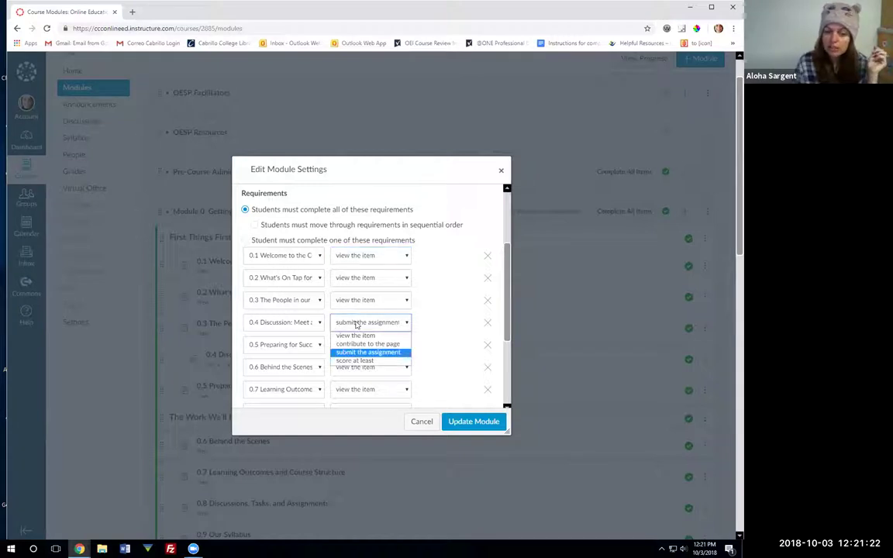
left_click(408, 324)
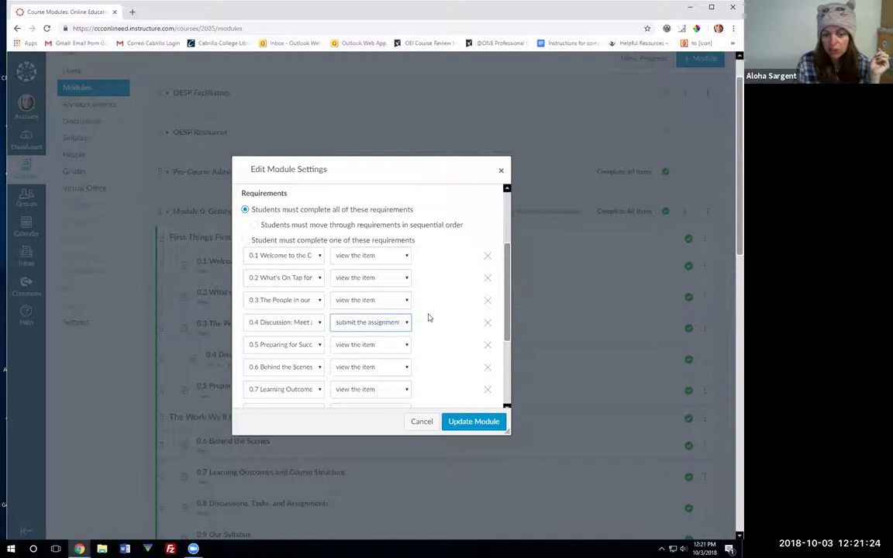
left_click(422, 422)
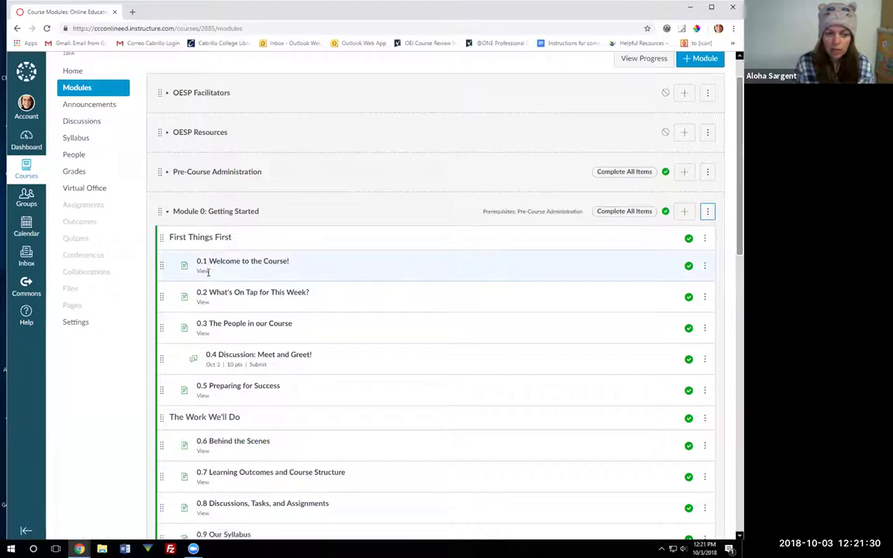
- Examine the requirement label beneath 0.2 What's On Tap for This Week? in Module 0
left_click(202, 300)
triple_click(209, 302)
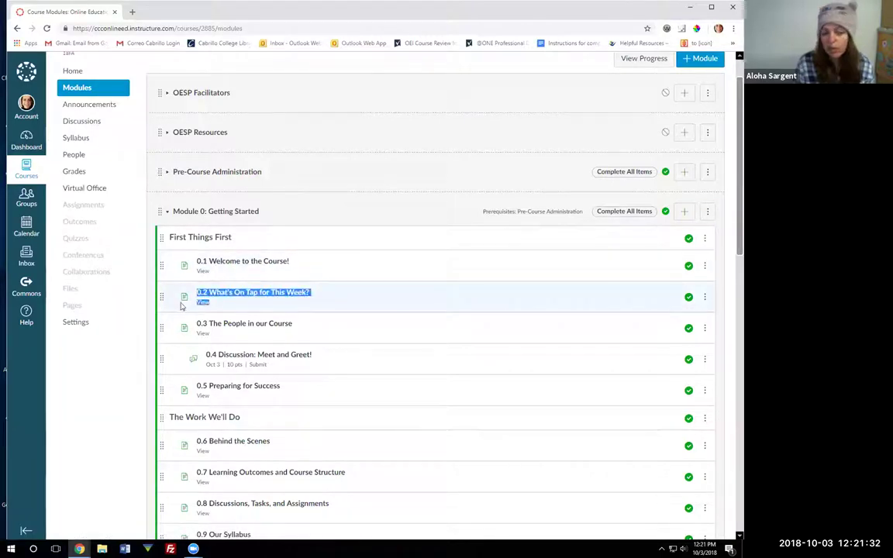
left_click(196, 308)
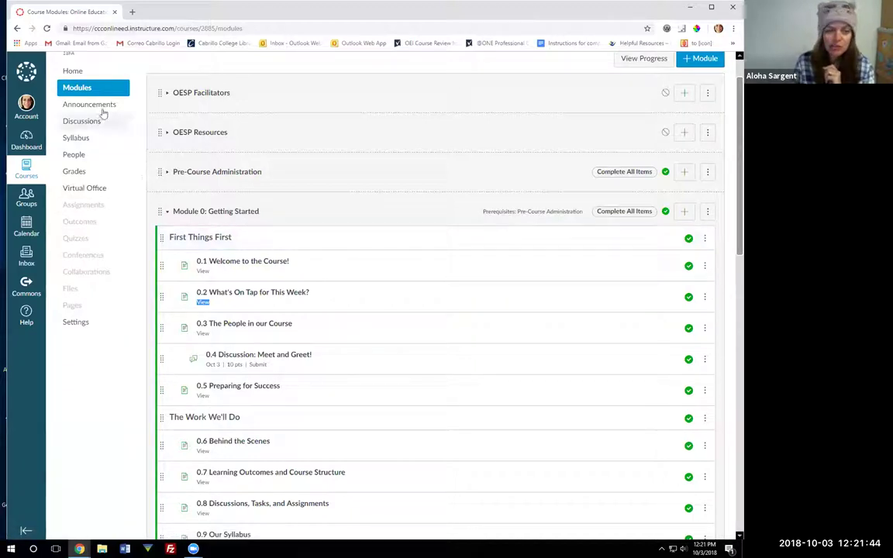
- Switch the course to Student View from its home page and open the student's module list
left_click(74, 71)
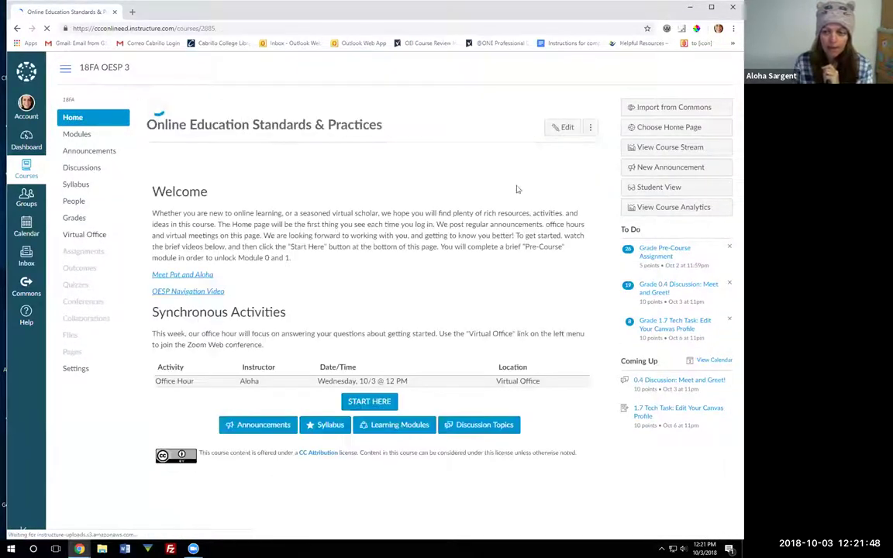
left_click(645, 189)
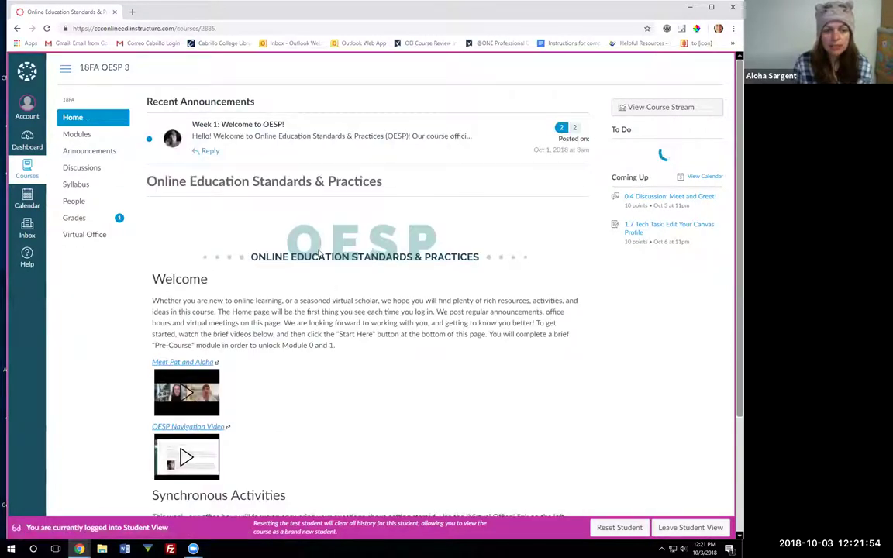
left_click(91, 136)
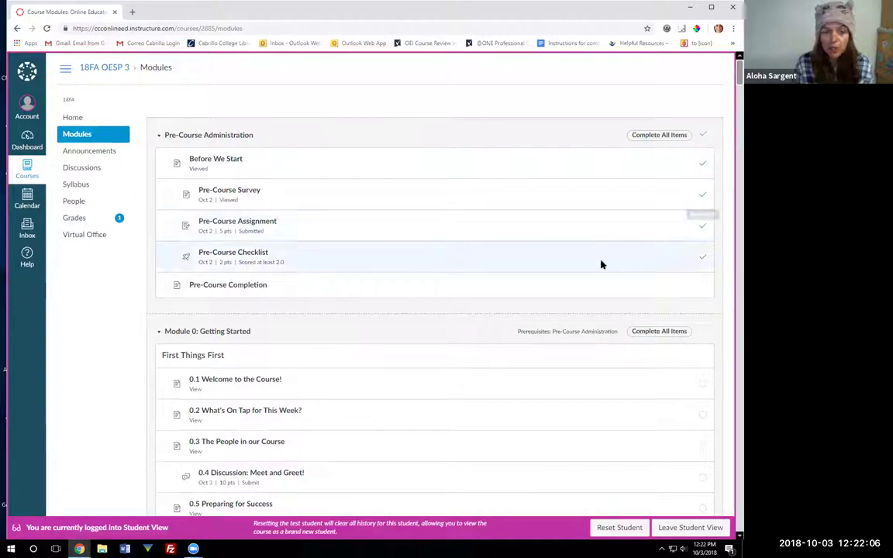
- View the 0.1 Welcome to the Course! page in Module 0 as the test student and look through its content
scroll(600, 263, "down", 2)
scroll(635, 263, "down", 1)
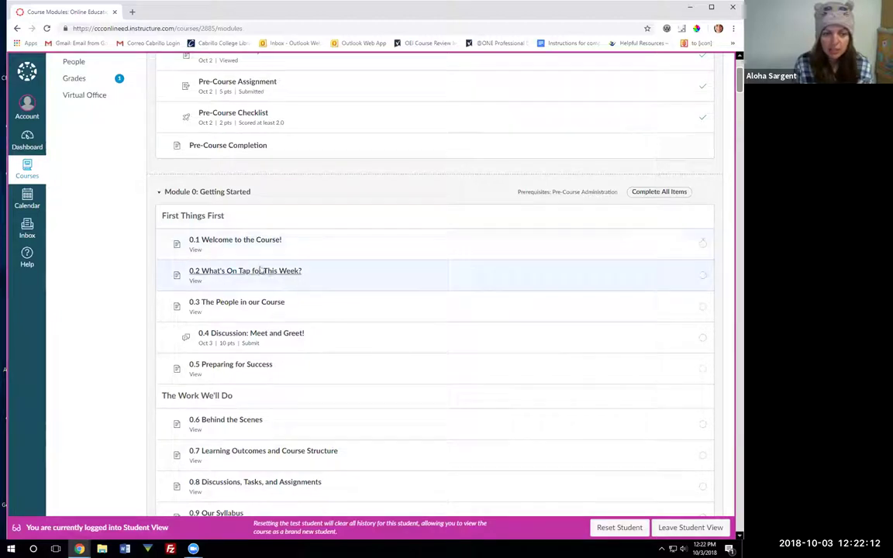
left_click(249, 241)
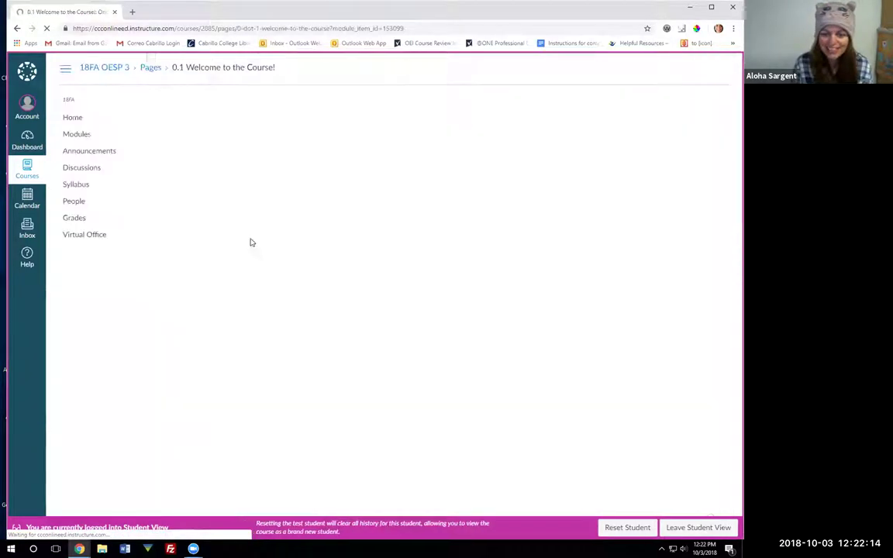
scroll(344, 297, "down", 2)
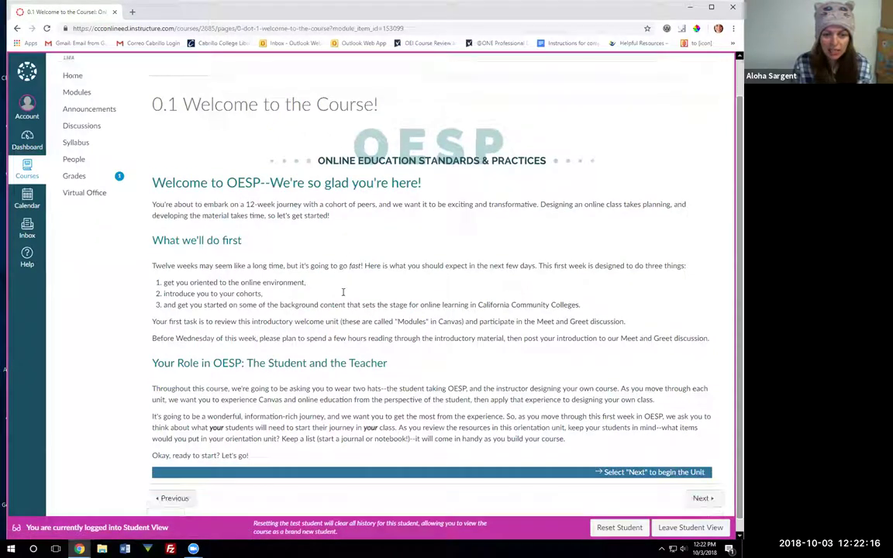
scroll(62, 144, "up", 2)
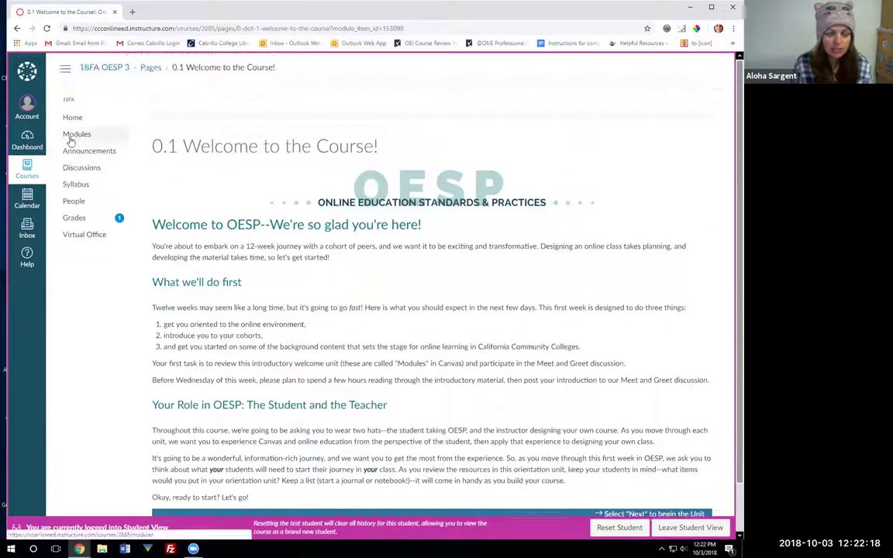
- Return to the module list and examine the completion indicators for the Module 0 and Module 1 items
left_click(73, 137)
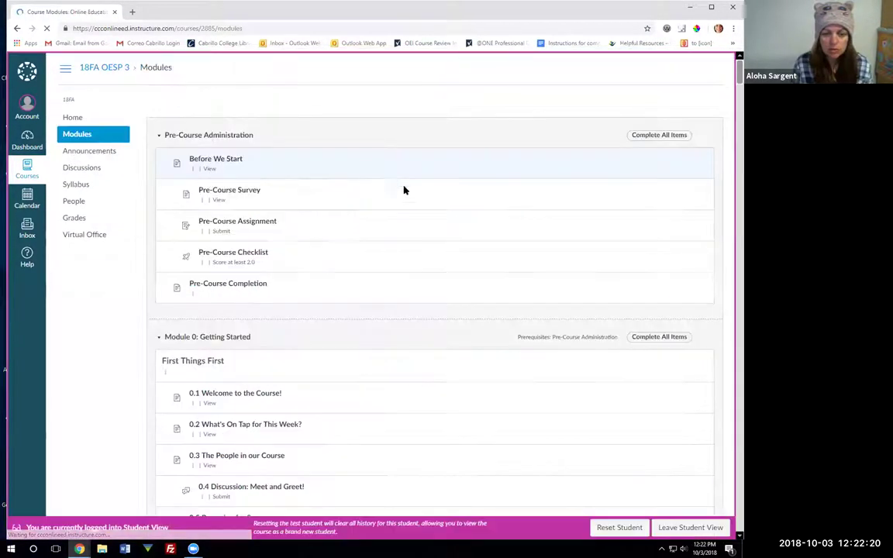
scroll(475, 251, "down", 2)
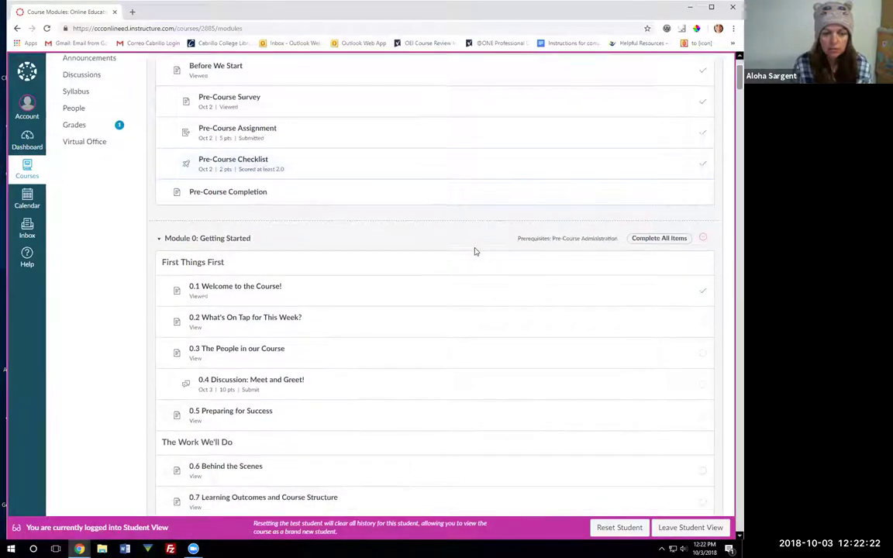
scroll(474, 248, "down", 1)
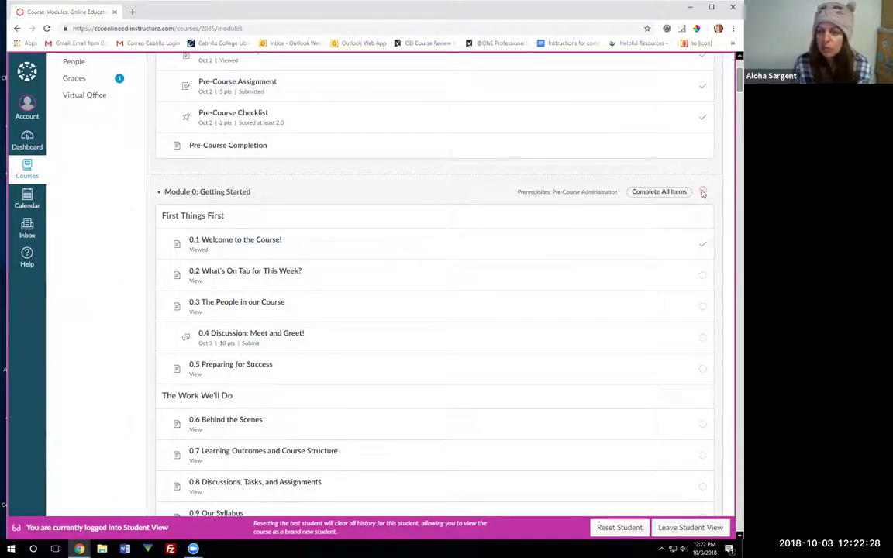
scroll(600, 285, "down", 2)
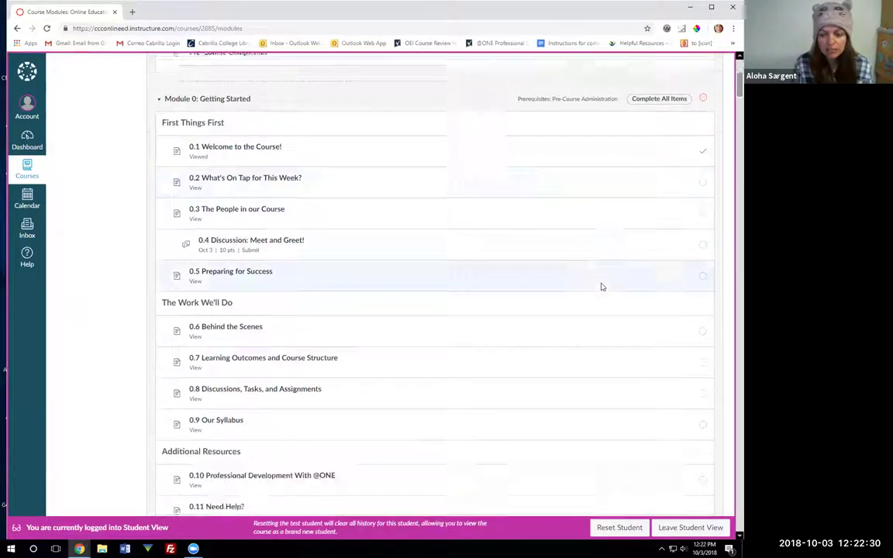
scroll(601, 286, "down", 7)
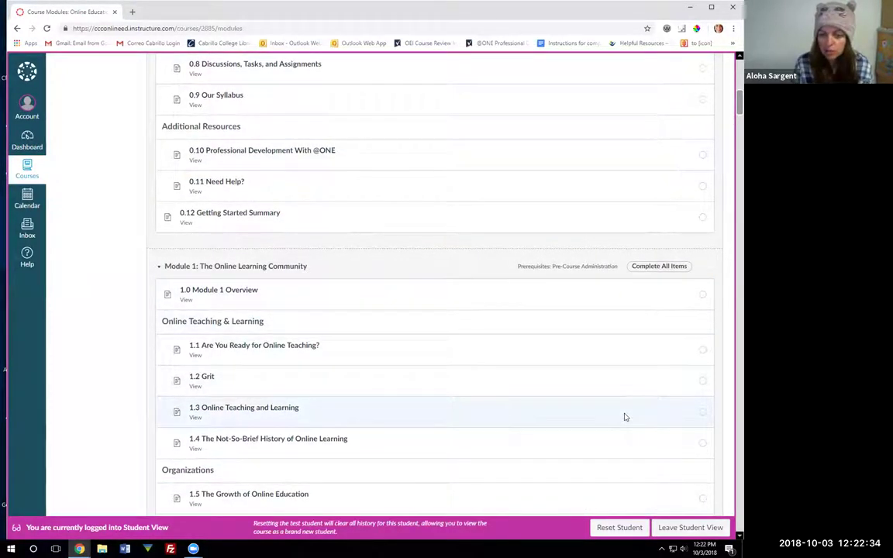
scroll(628, 413, "up", 3)
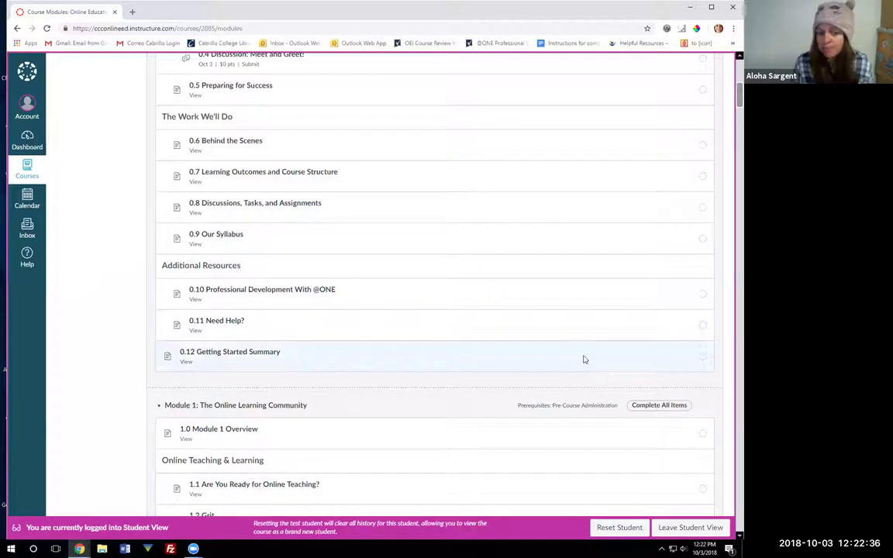
scroll(585, 359, "up", 6)
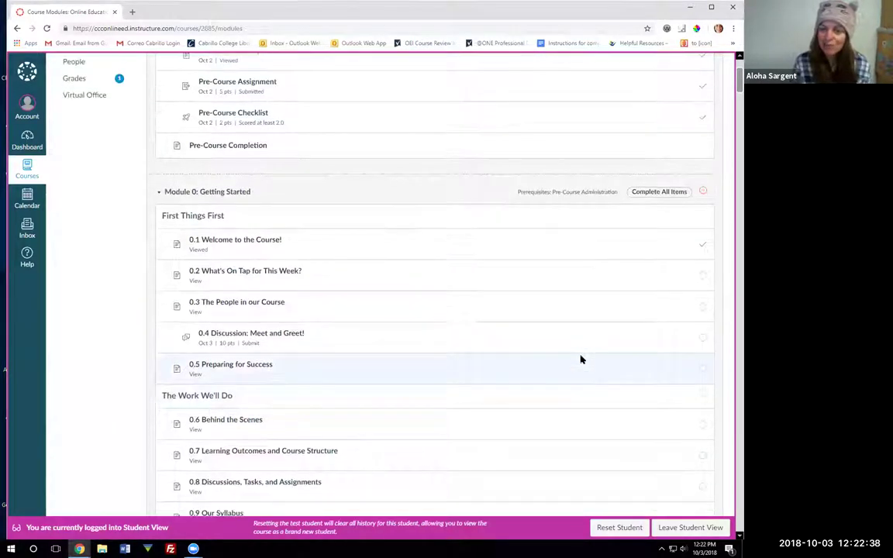